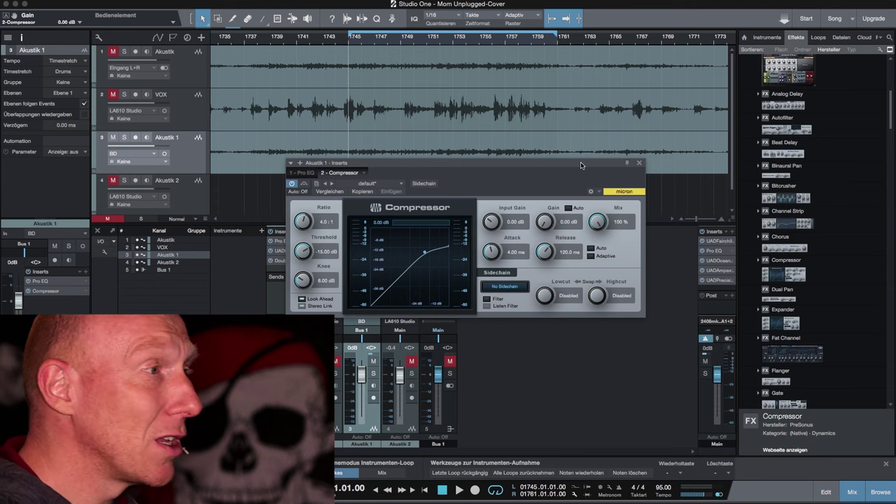
- Start playback and set the threshold of the Akustik 1 compressor to about -17 dB
left_click_drag(581, 165, 564, 167)
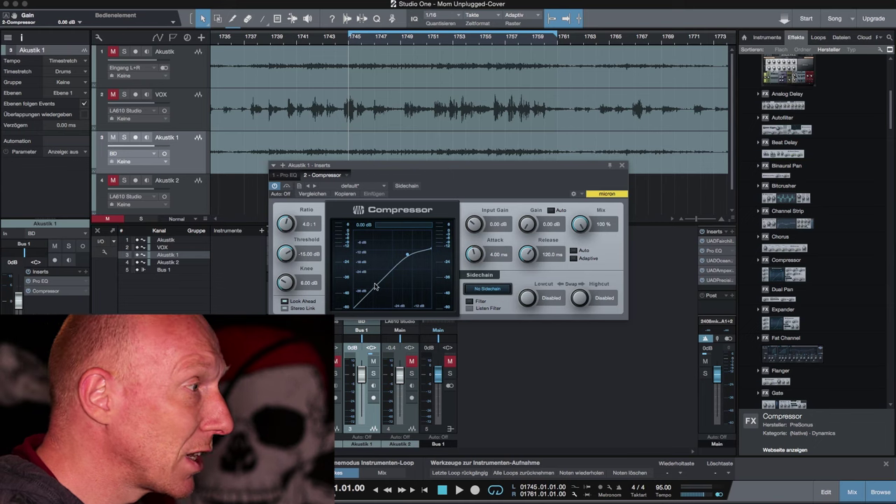
left_click_drag(286, 256, 291, 256)
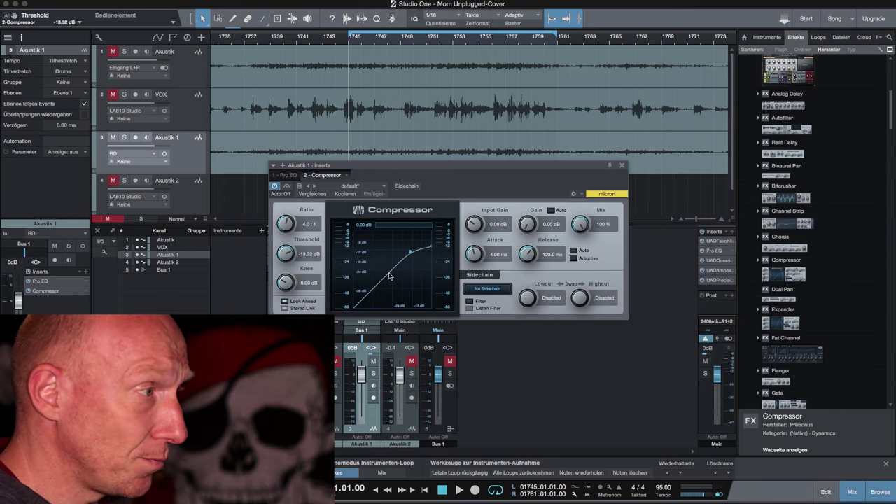
key("space")
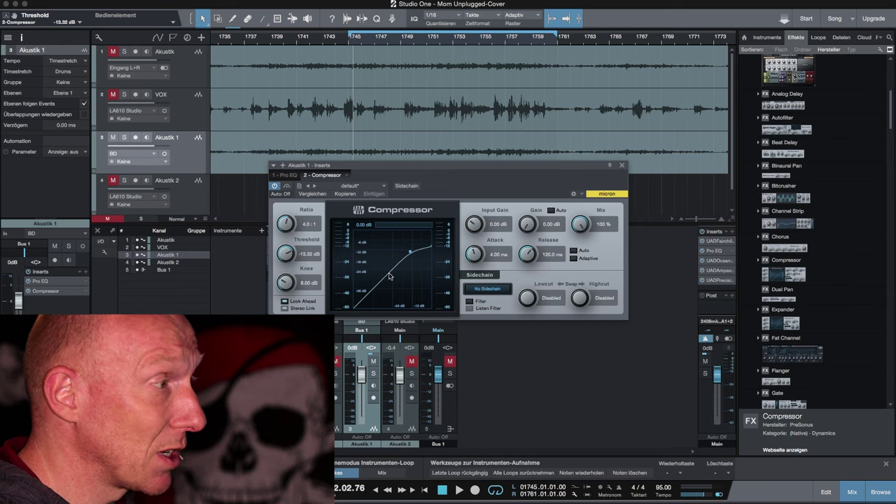
key("space")
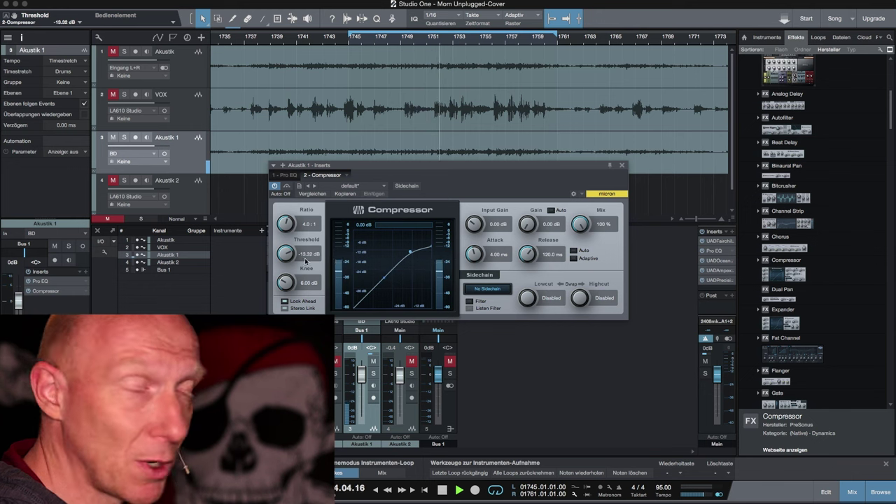
left_click_drag(283, 252, 287, 262)
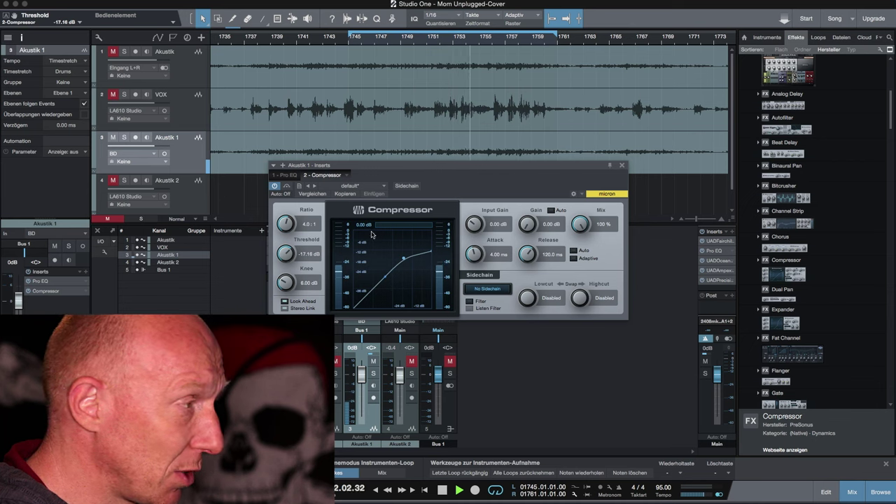
- Lower the compressor's threshold to -33 dB during playback
left_click_drag(287, 256, 294, 292)
left_click(306, 256)
type("-3")
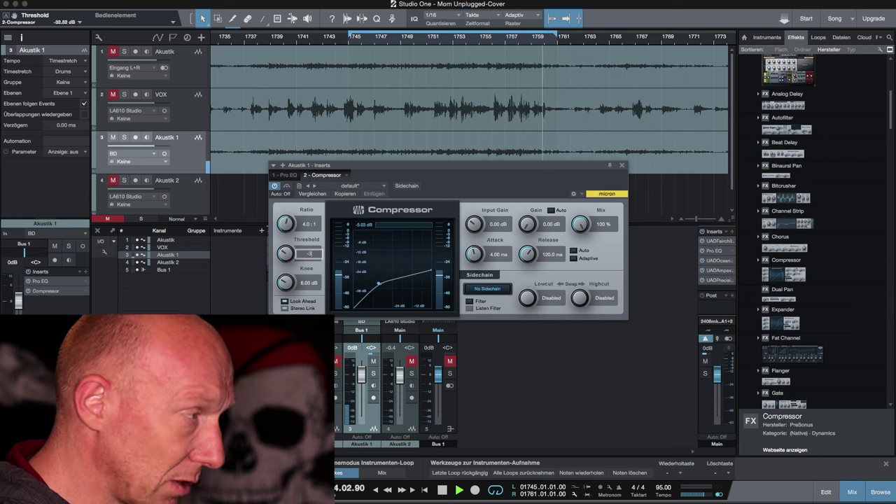
type("3")
key("Return")
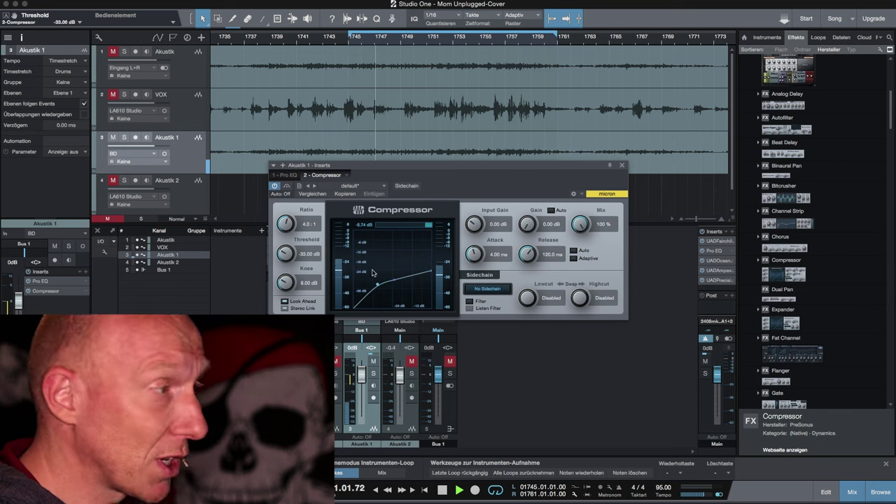
- Lower the compressor's threshold further to -36 dB
left_click_drag(286, 253, 284, 254)
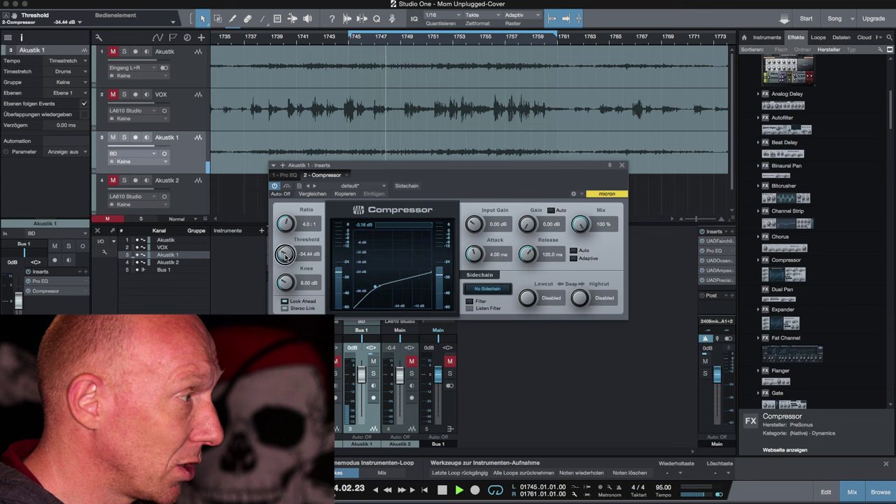
left_click(312, 255)
type("-")
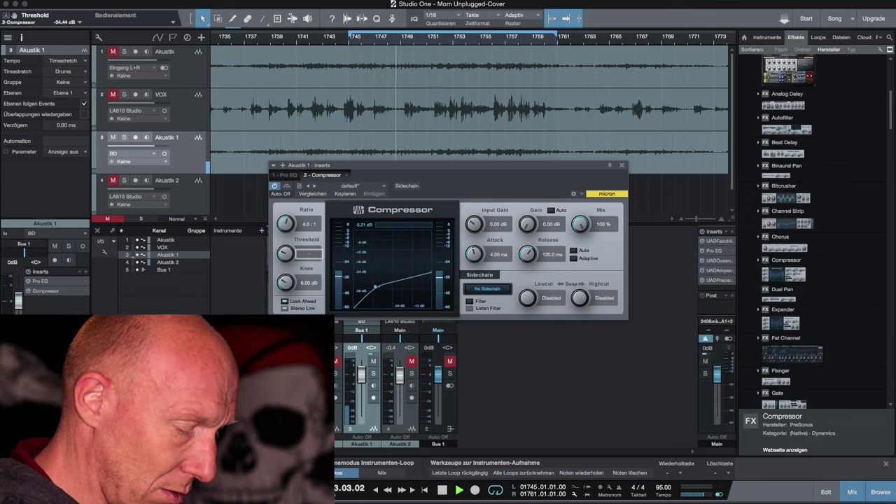
type("36")
key("Return")
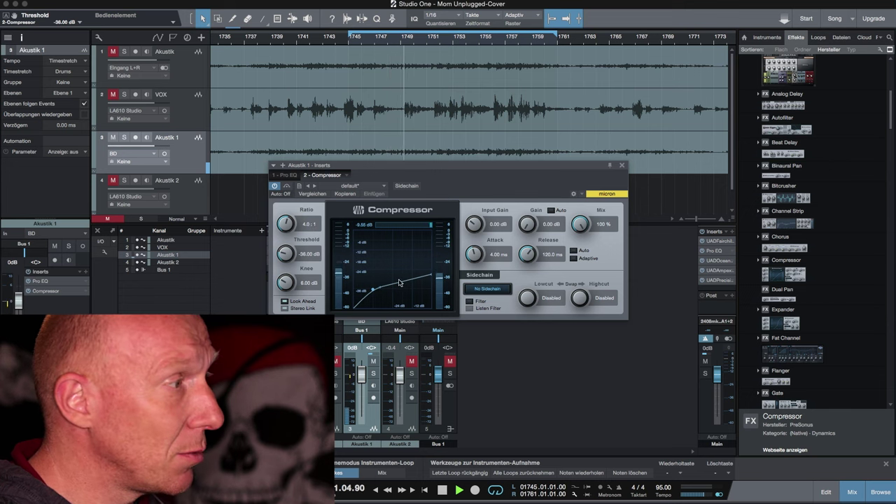
- Set the compressor's ratio to 2:1
left_click(308, 225)
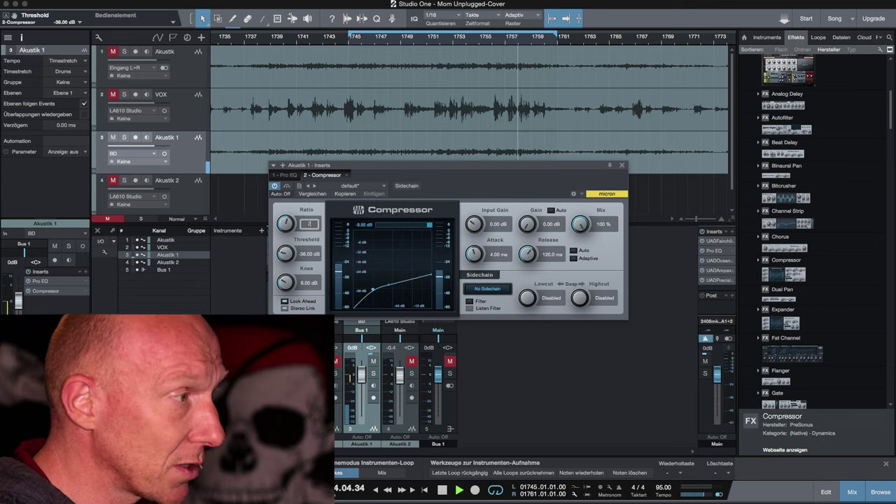
type("2")
key("Return")
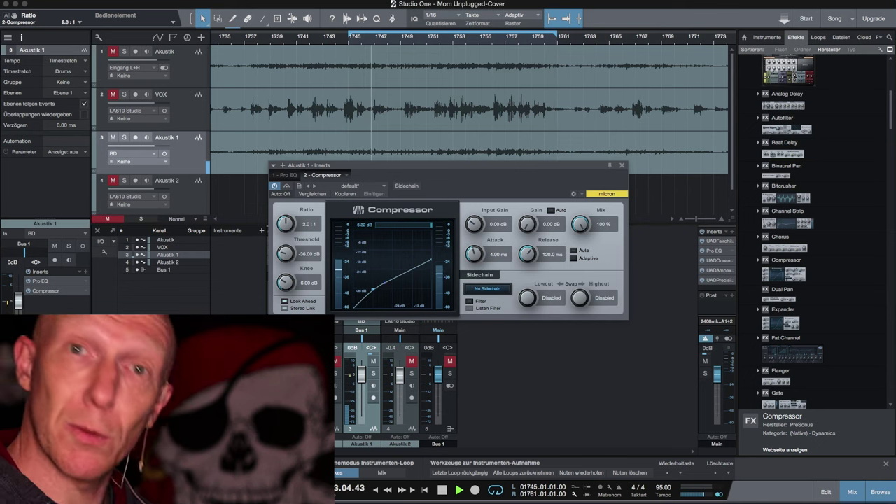
- Set the compressor's ratio to 10:1 and raise it further to 20:1
left_click(309, 227)
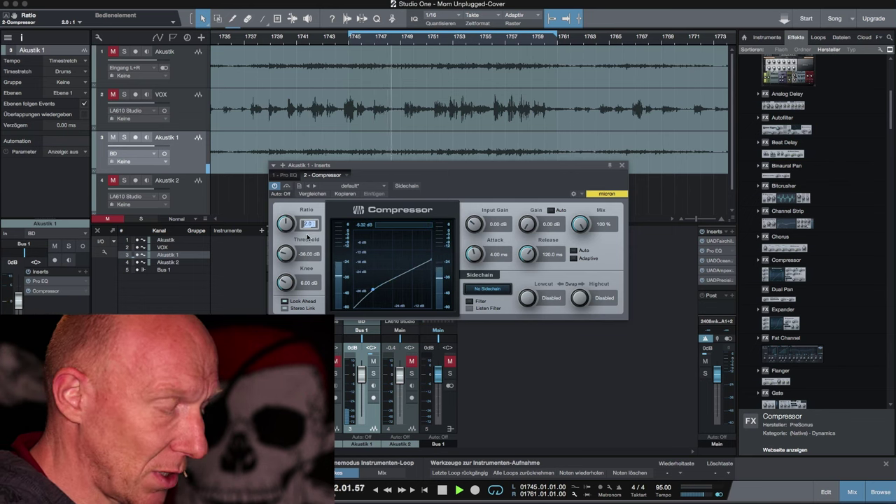
type("10")
key("Return")
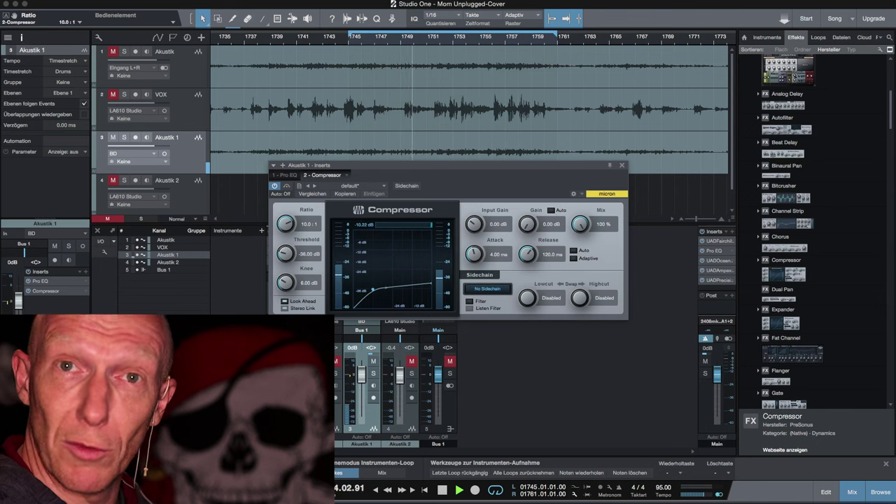
left_click_drag(288, 224, 264, 118)
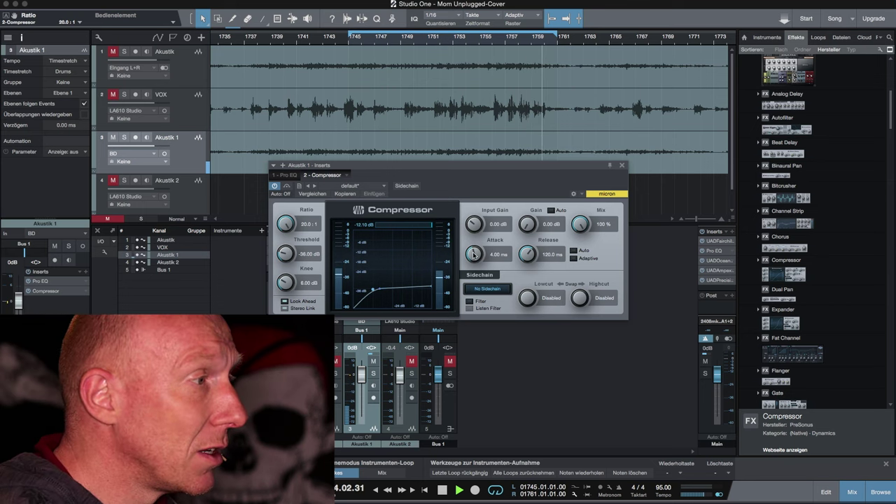
- Sweep the compressor's attack time down to 0.10 ms and up to 400 ms during playback
left_click_drag(472, 254, 480, 365)
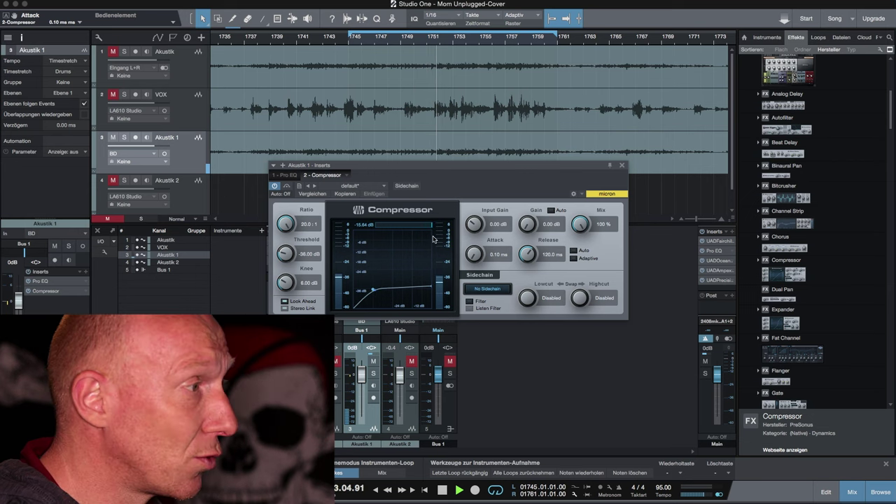
left_click_drag(474, 257, 468, 174)
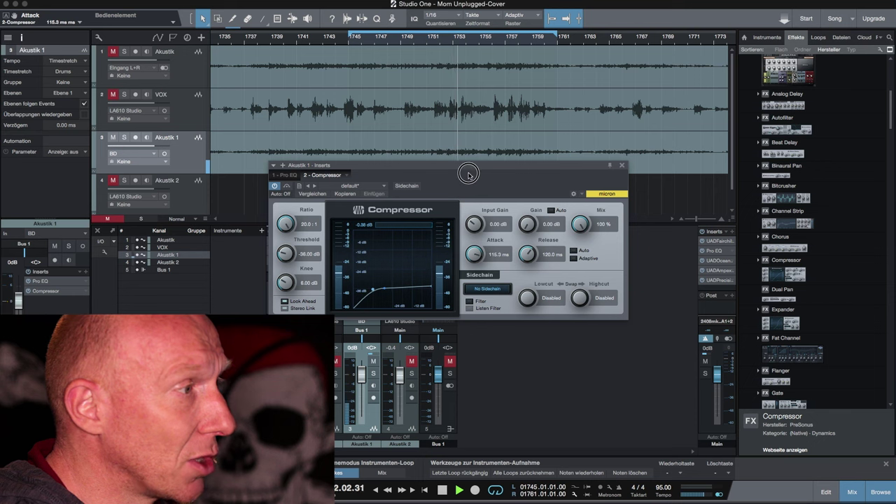
left_click_drag(476, 255, 473, 202)
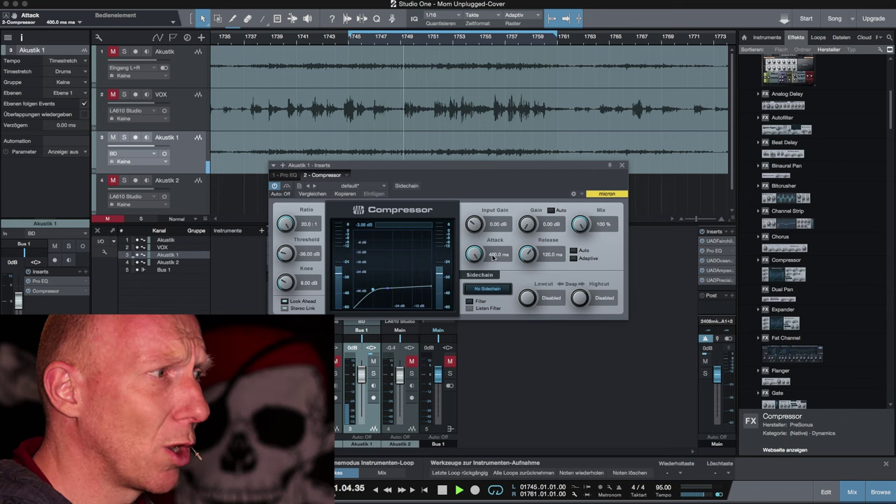
- Set the compressor's attack time to 4 ms
left_click(496, 254)
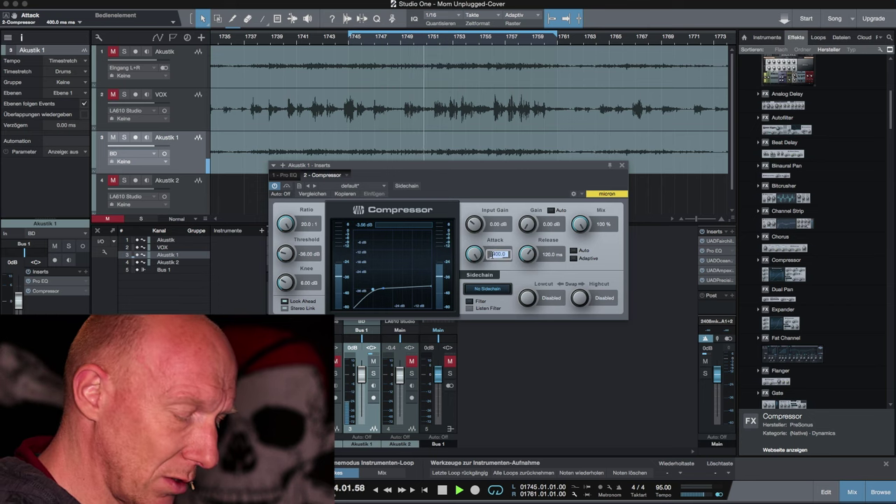
type("4")
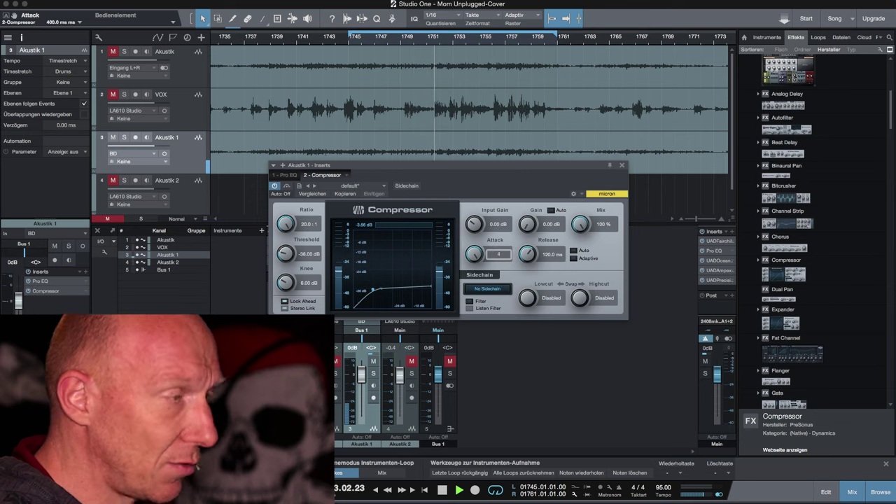
key("Return")
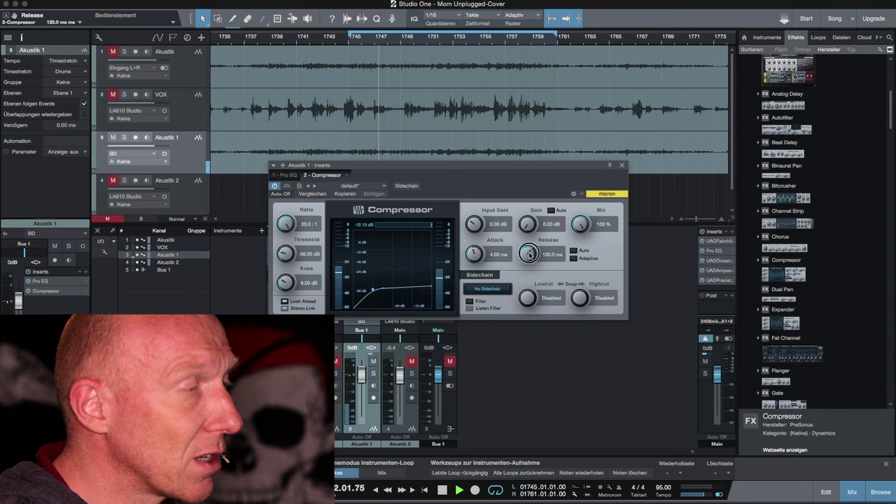
- Sweep the compressor's release time from 1 ms to 2 s and settle it at about 125 ms
left_click_drag(529, 254, 560, 413)
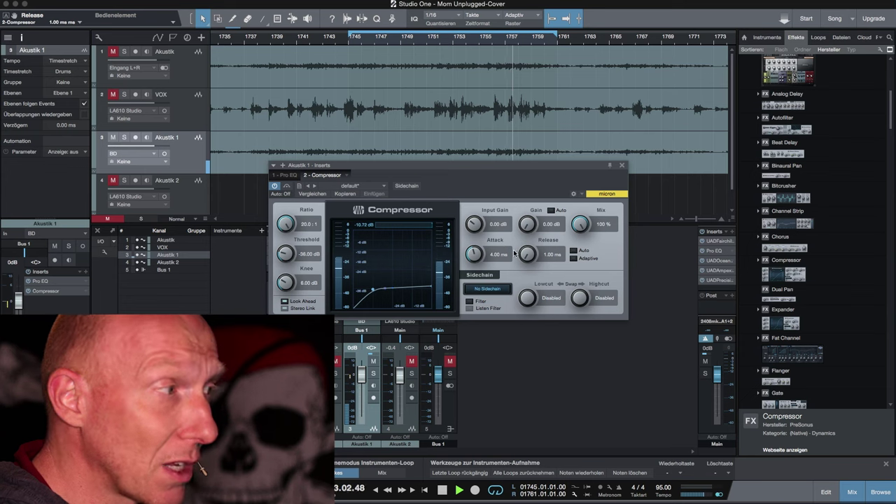
left_click_drag(530, 260, 514, 139)
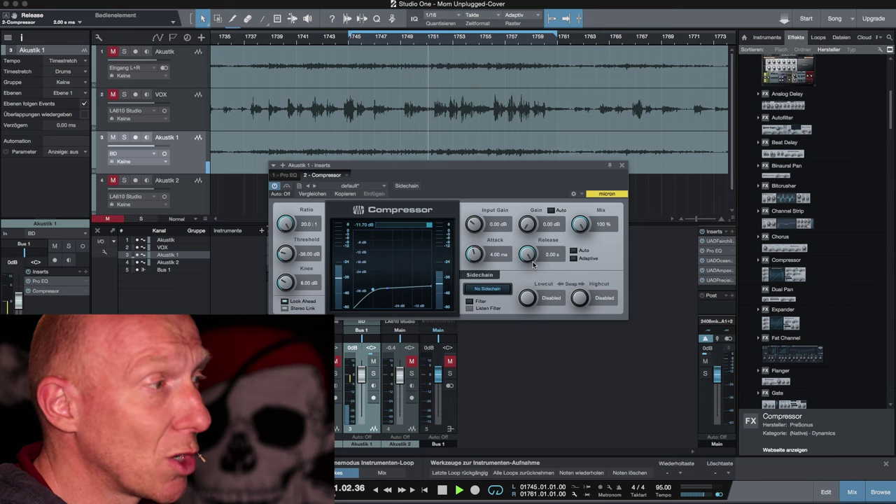
left_click_drag(527, 253, 532, 283)
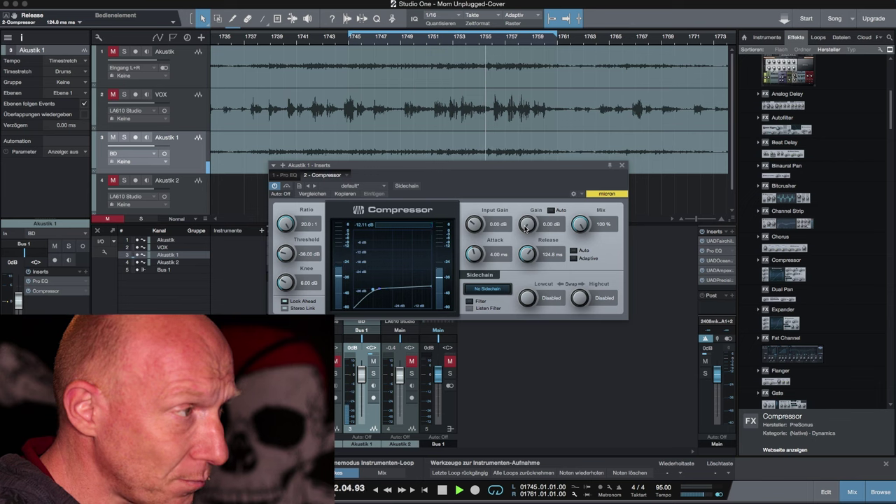
- Raise the compressor's make-up gain and set it to 3 dB
left_click_drag(528, 226, 526, 216)
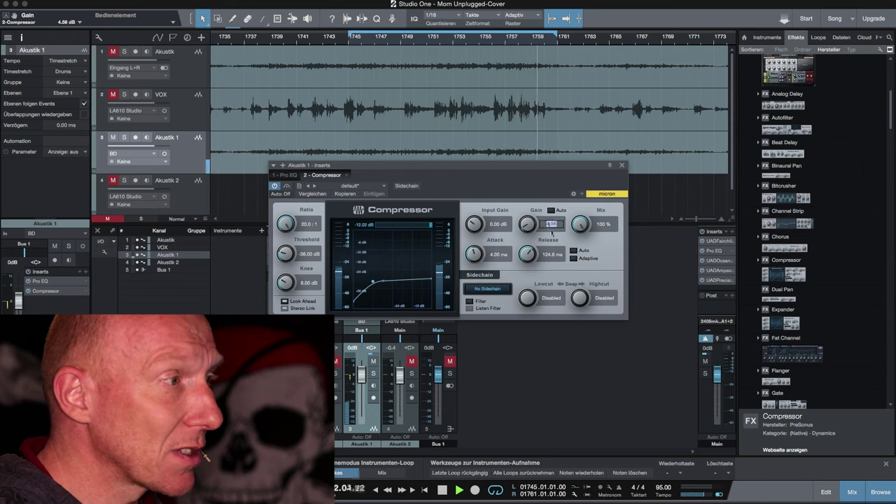
left_click(552, 230)
type("3")
key("Return")
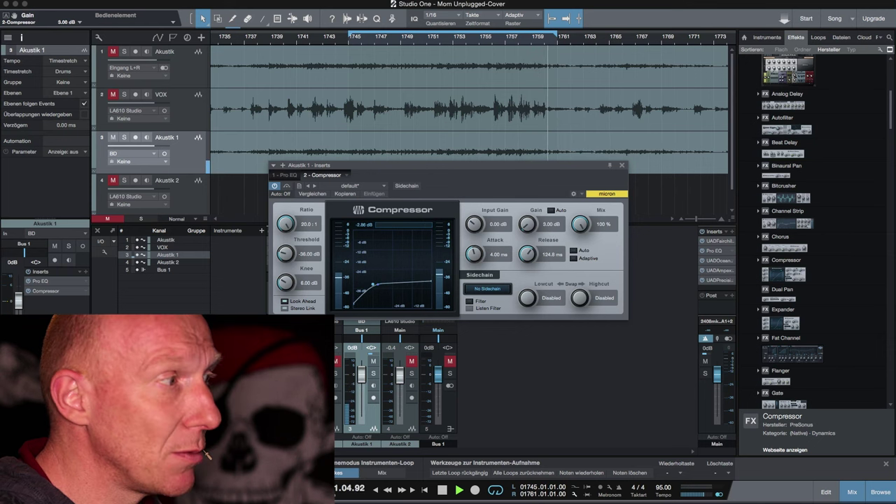